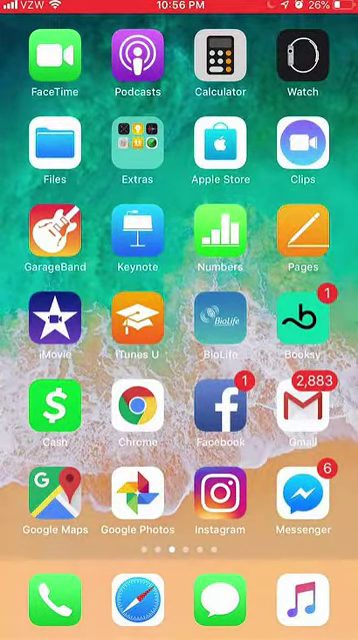
# Step: Launch Instagram from the home screen to reach the home feed
pyautogui.click(220, 498)
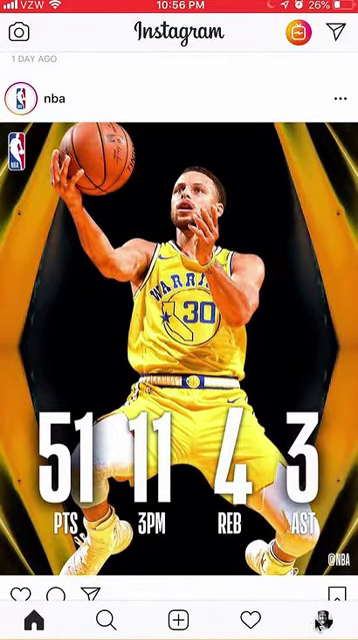
# Step: Go to the kahindopodcast profile page from the bottom tab bar
pyautogui.click(322, 617)
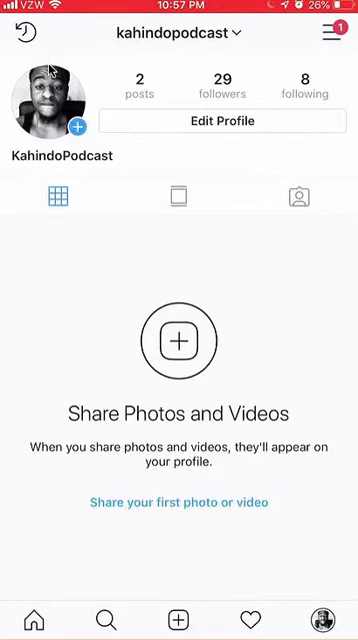
# Step: Open the Archive from the clock icon at the top left of the profile
pyautogui.click(23, 30)
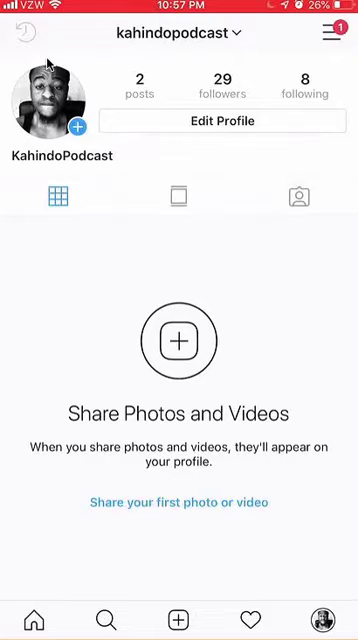